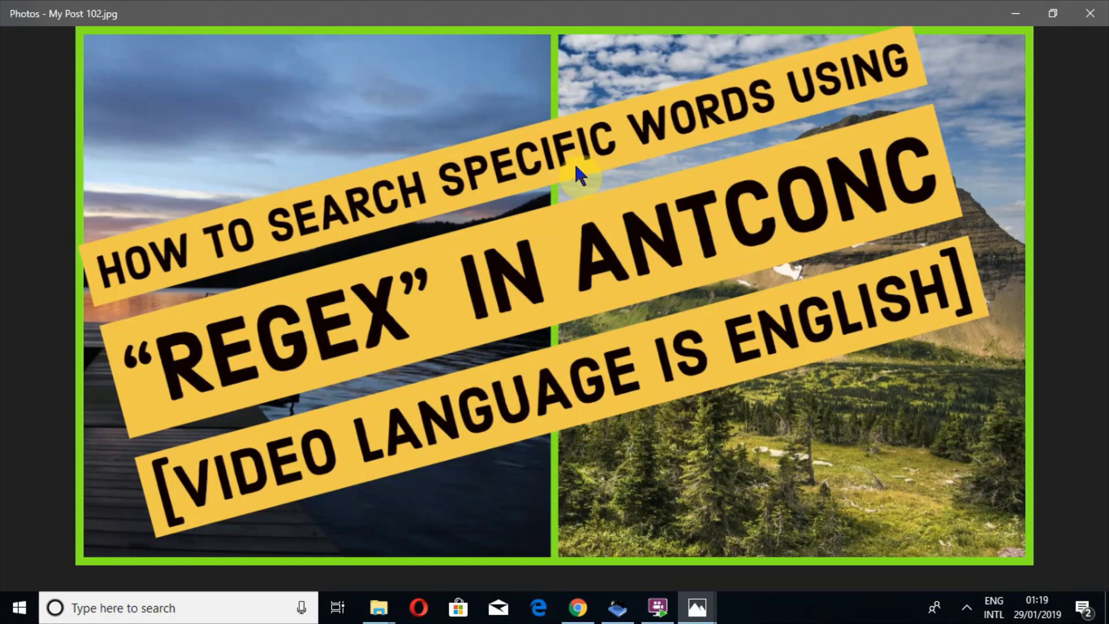
- Bring AntConc forward and bring up the file chooser in the Corpus folder
click(617, 607)
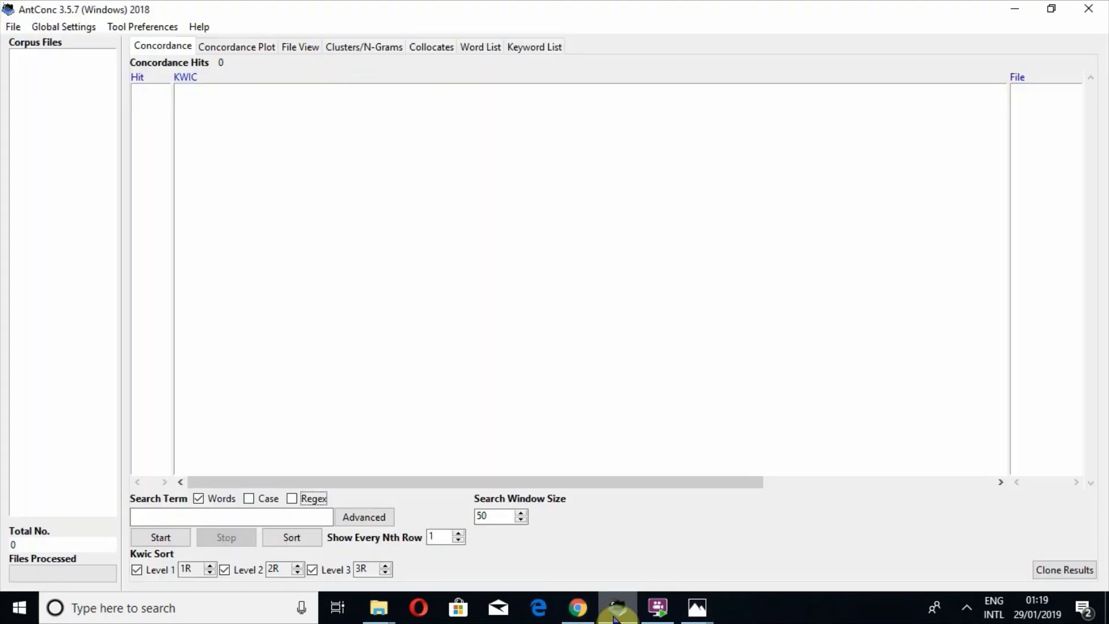
click(12, 28)
click(20, 41)
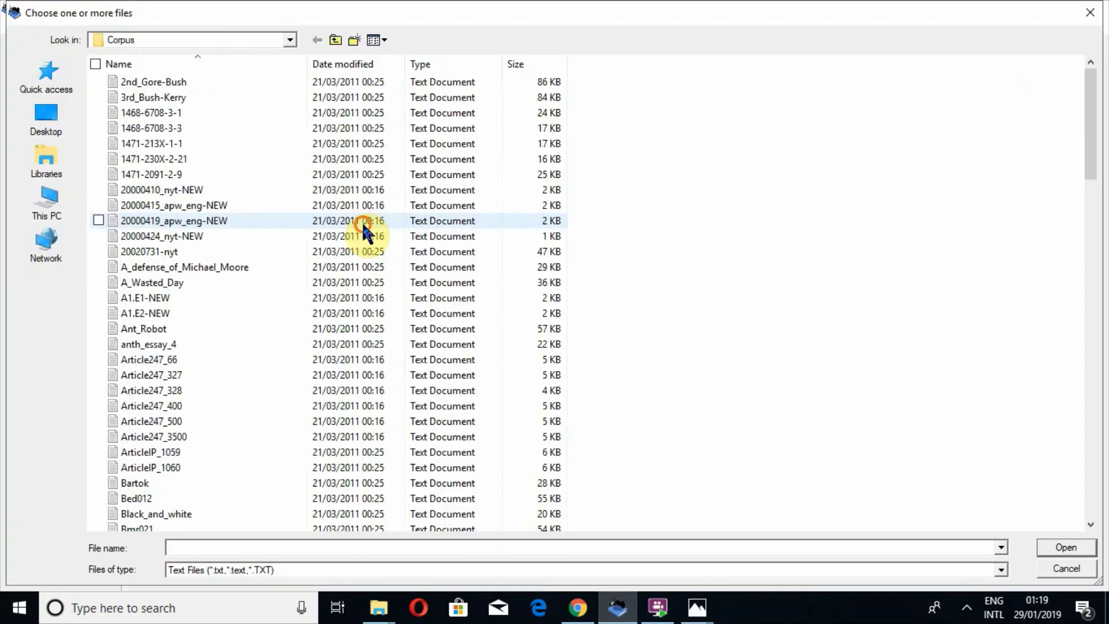
click(362, 220)
click(329, 345)
click(312, 437)
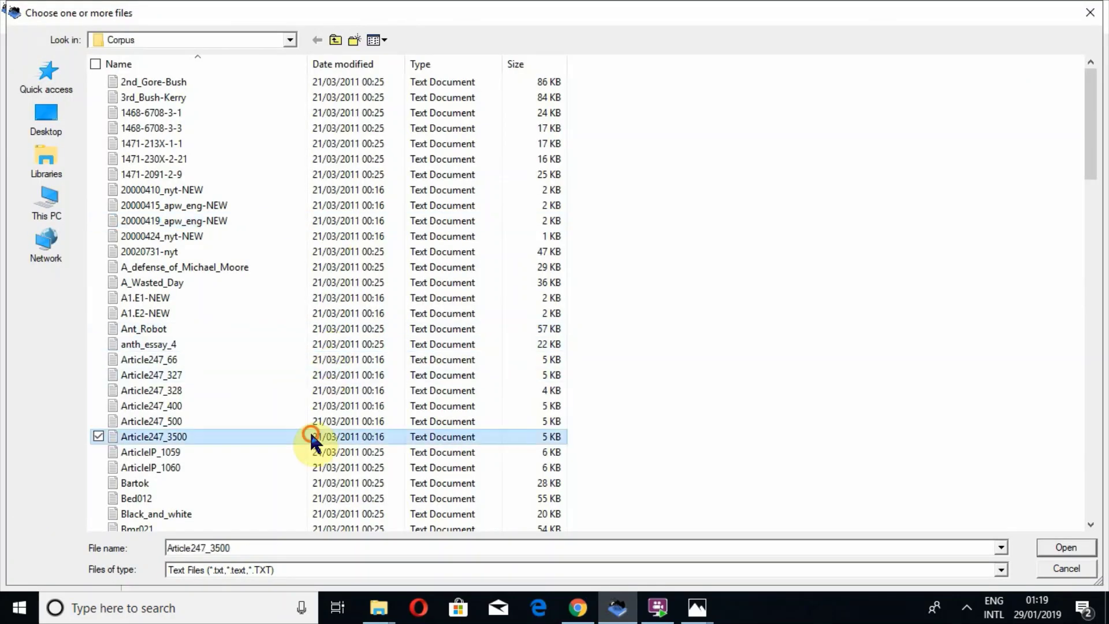
- Tick eleven corpus files, including Ant_Robot, 2nd_Gore-Bush and Bed012, and load them
click(95, 329)
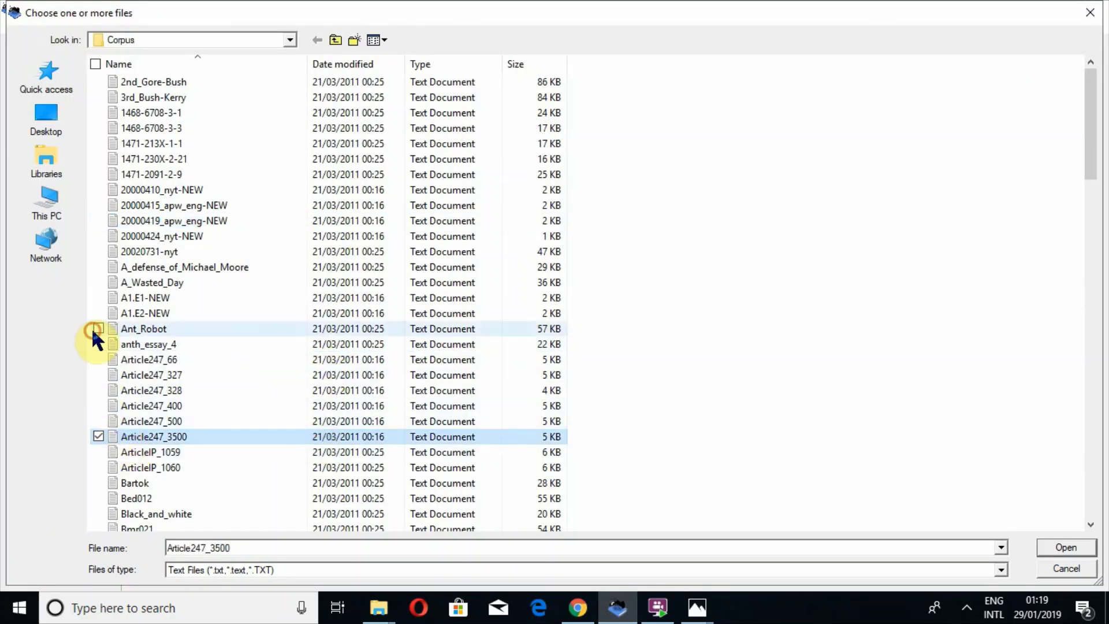
click(98, 236)
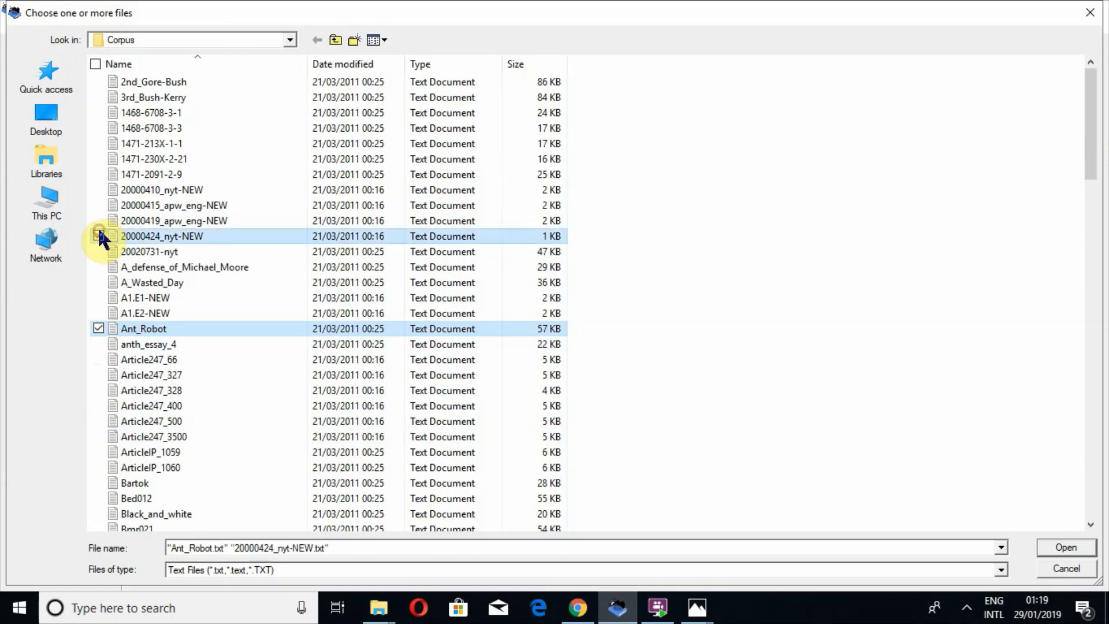
click(99, 174)
click(102, 81)
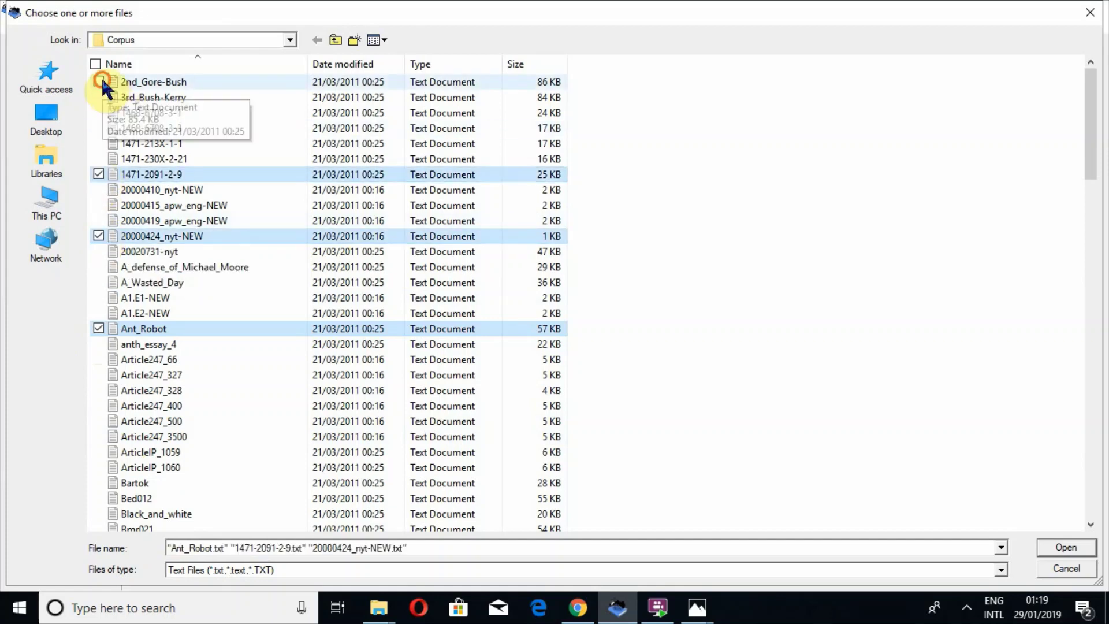
click(97, 128)
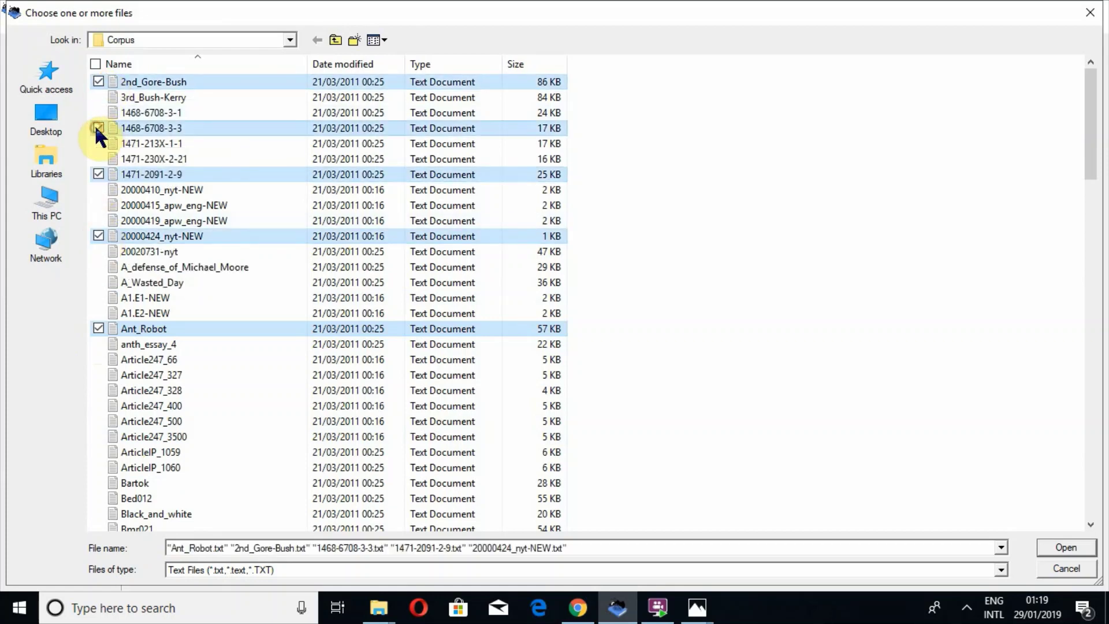
click(98, 267)
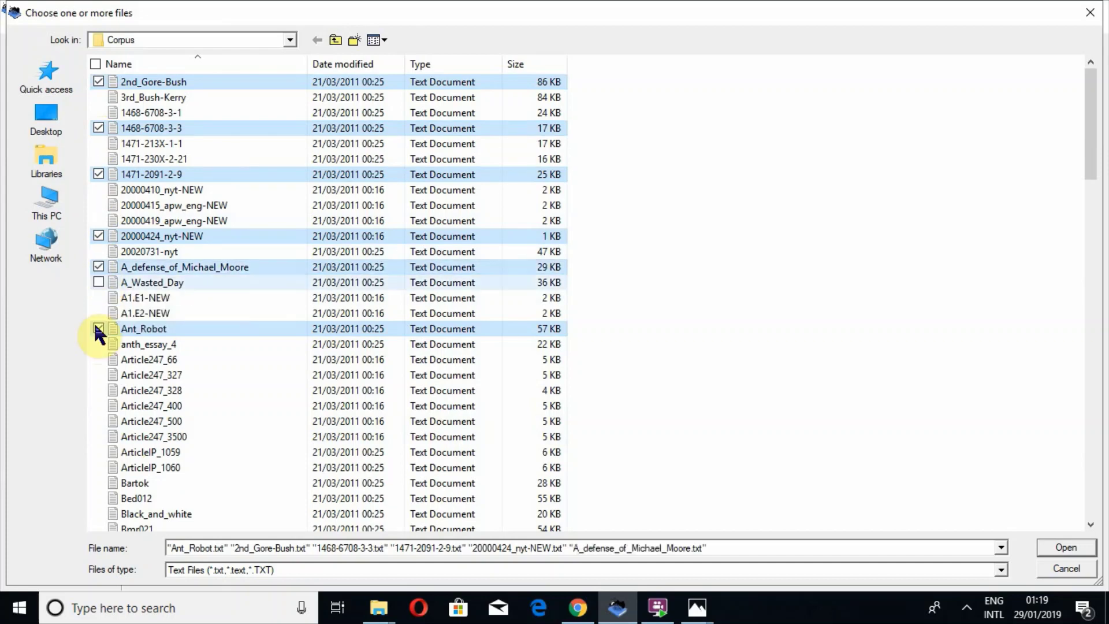
click(98, 358)
click(99, 390)
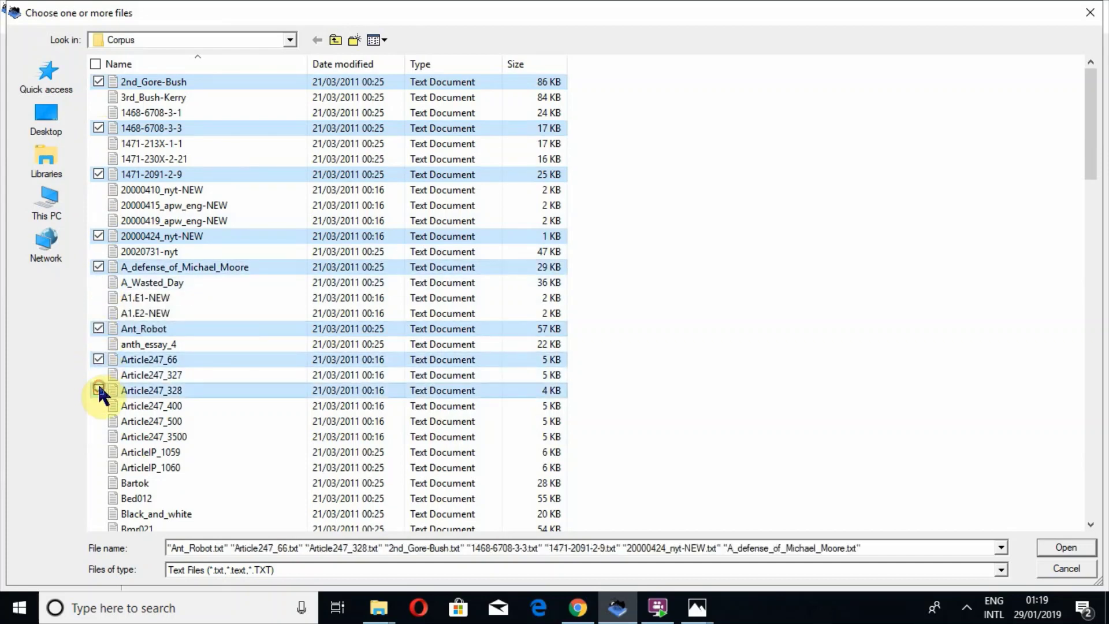
click(100, 420)
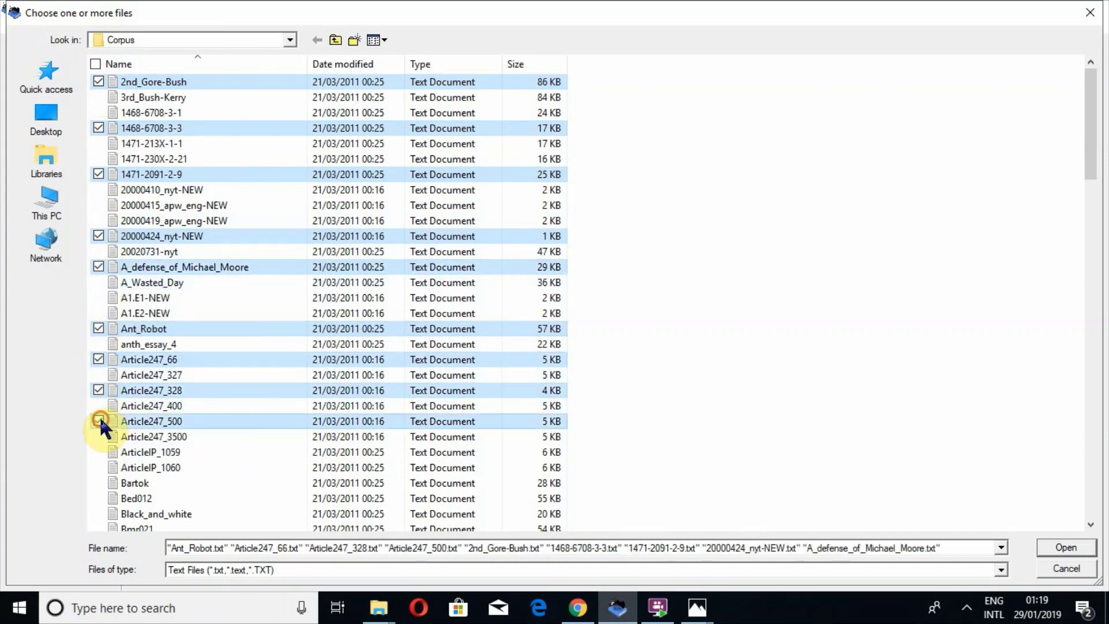
click(97, 462)
click(98, 497)
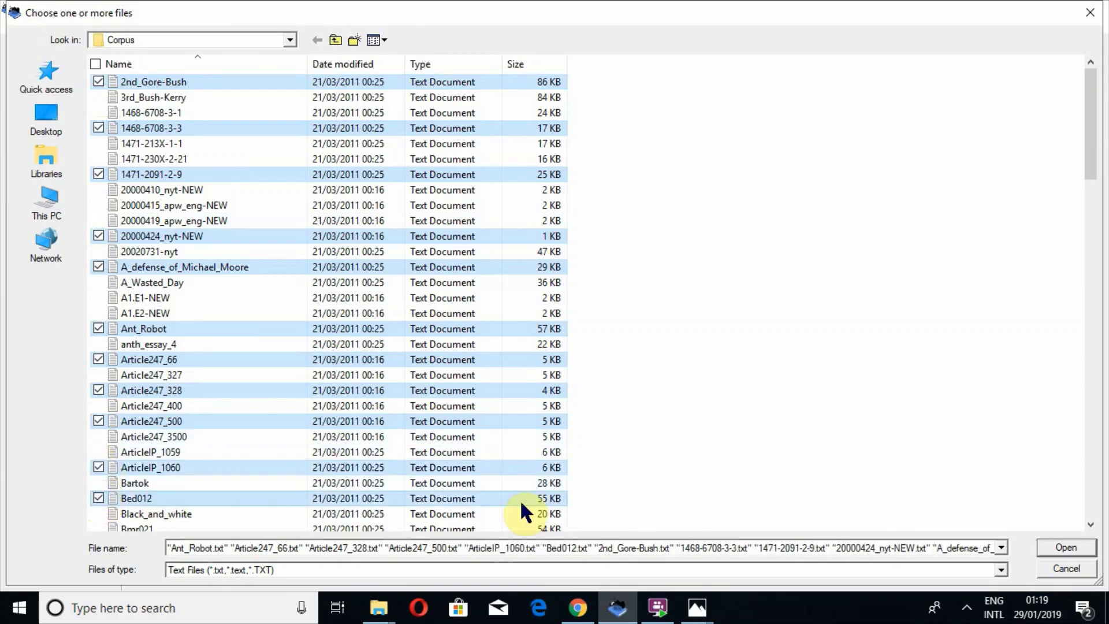
click(1046, 547)
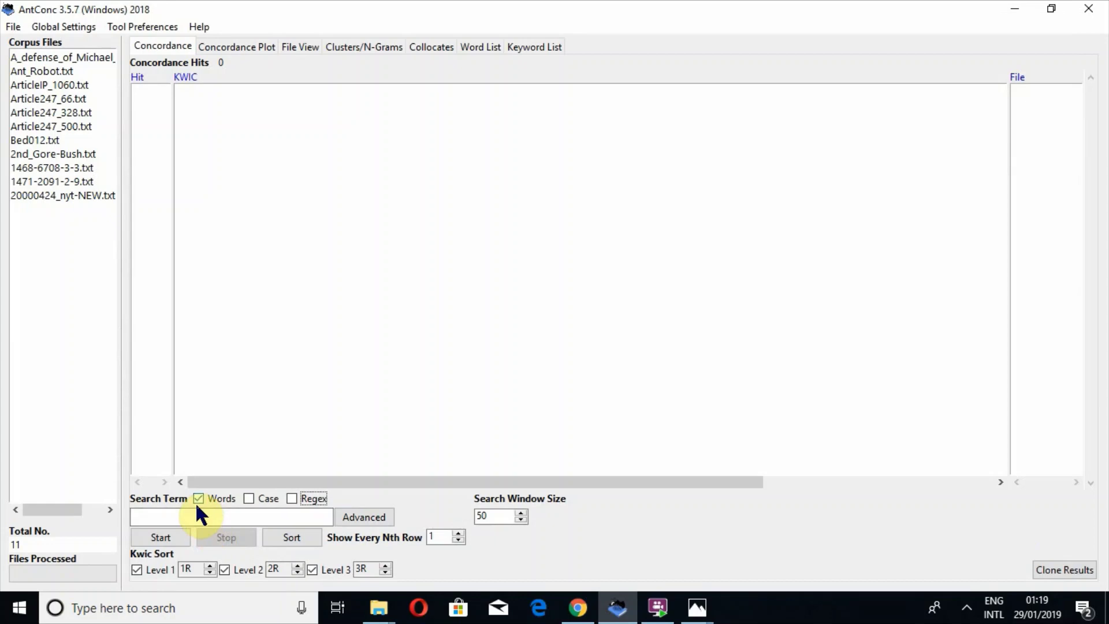
- Zoom the screen in and turn on the Regex option, leaving the search term box empty
click(194, 509)
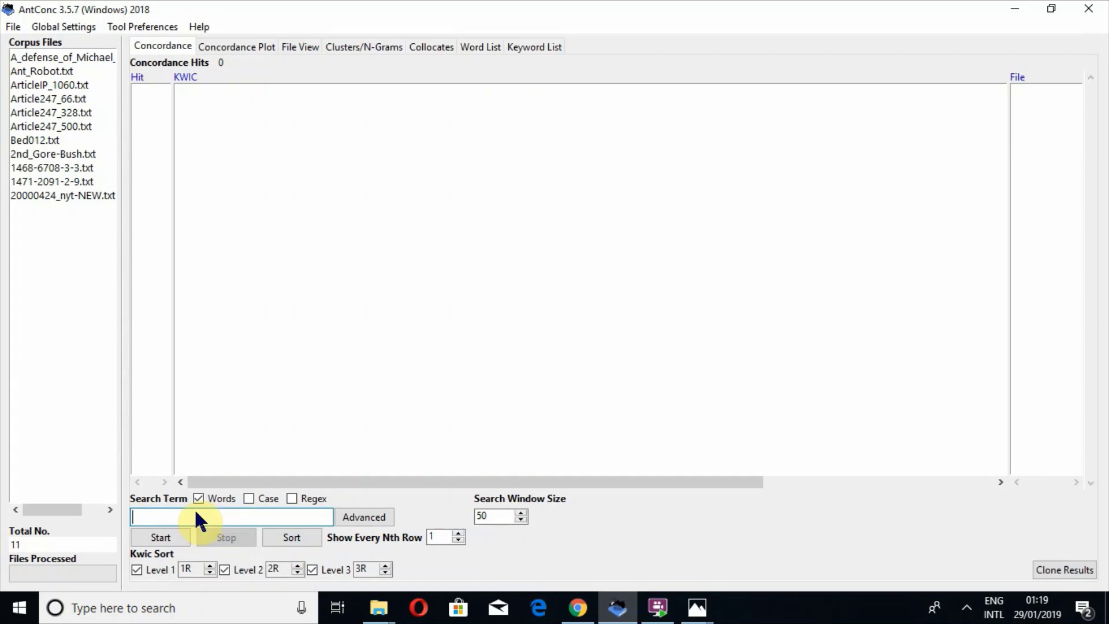
key(super+plus)
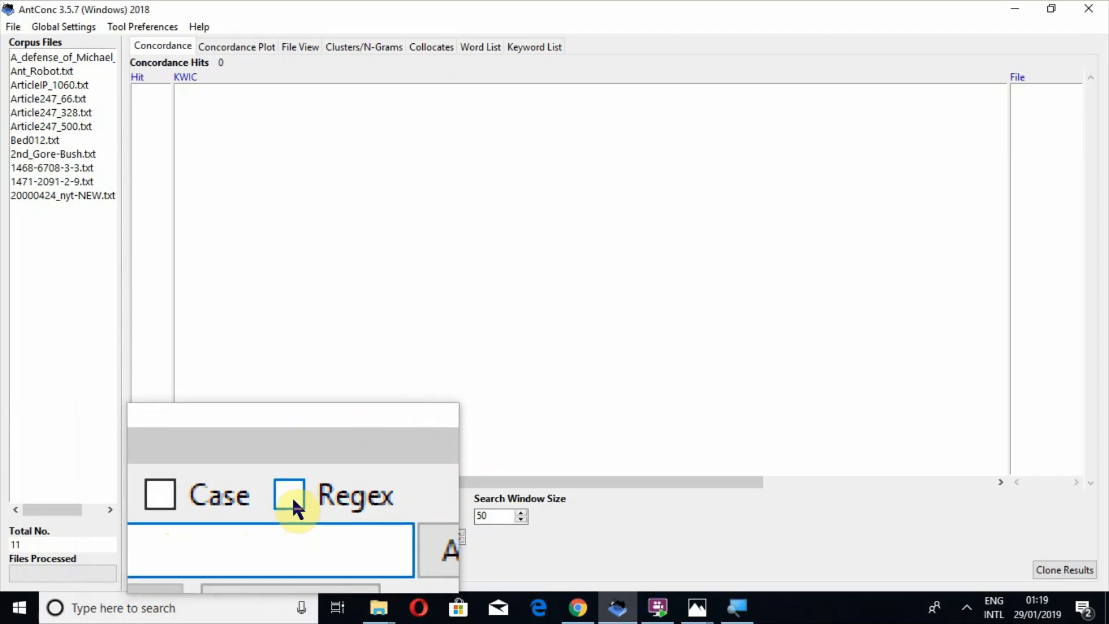
click(292, 496)
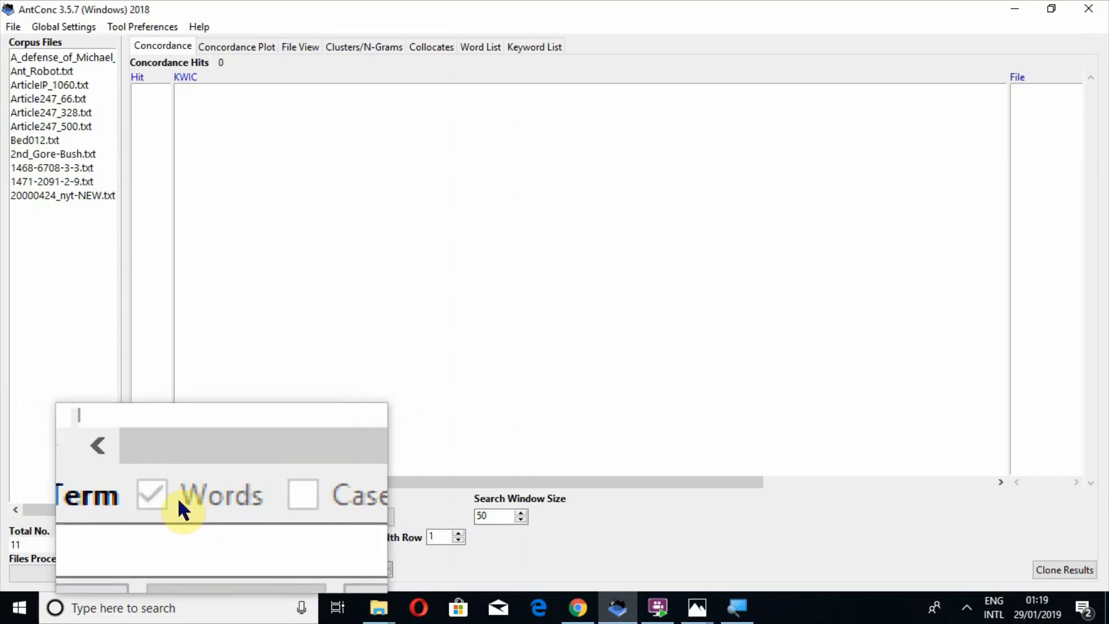
click(151, 520)
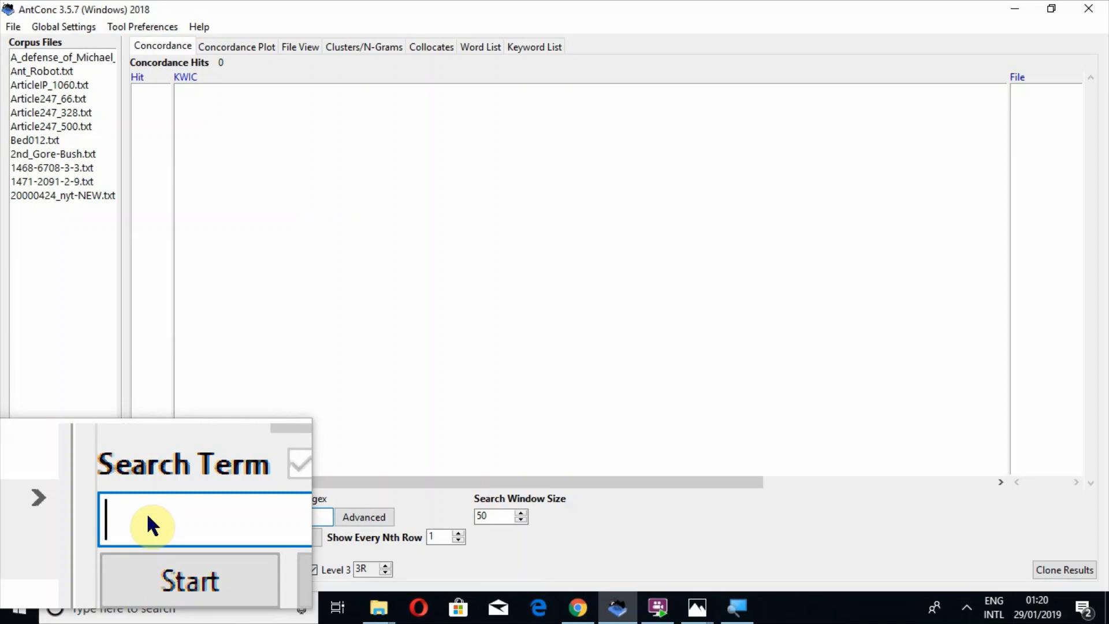
- Enter the regex \bb[a-z]+?r\b as the search term
text(\)
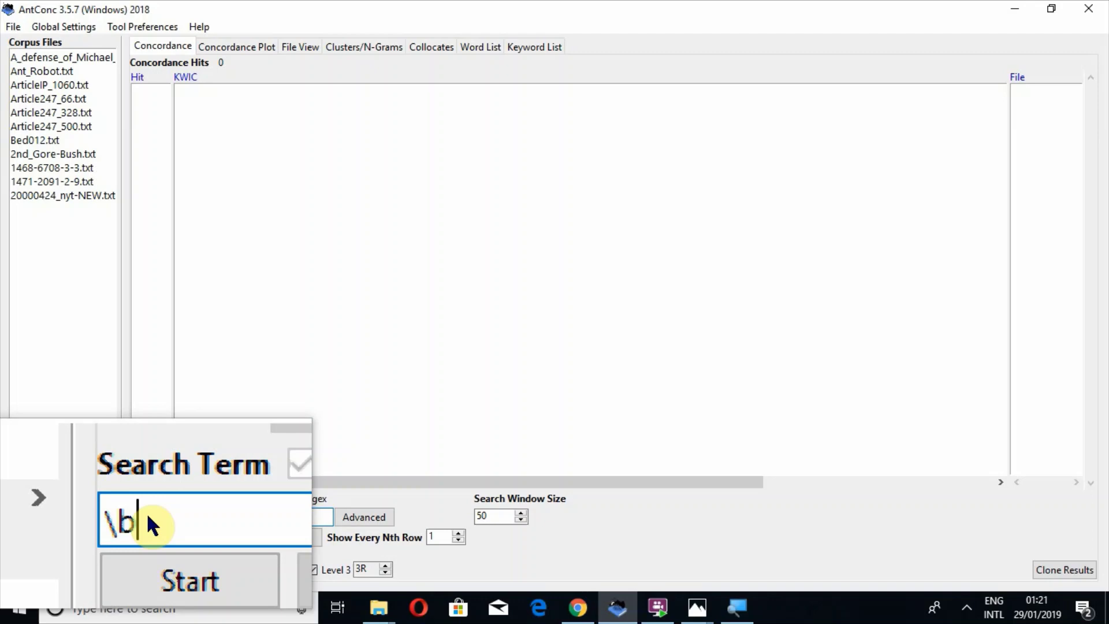
text(b[a-z])
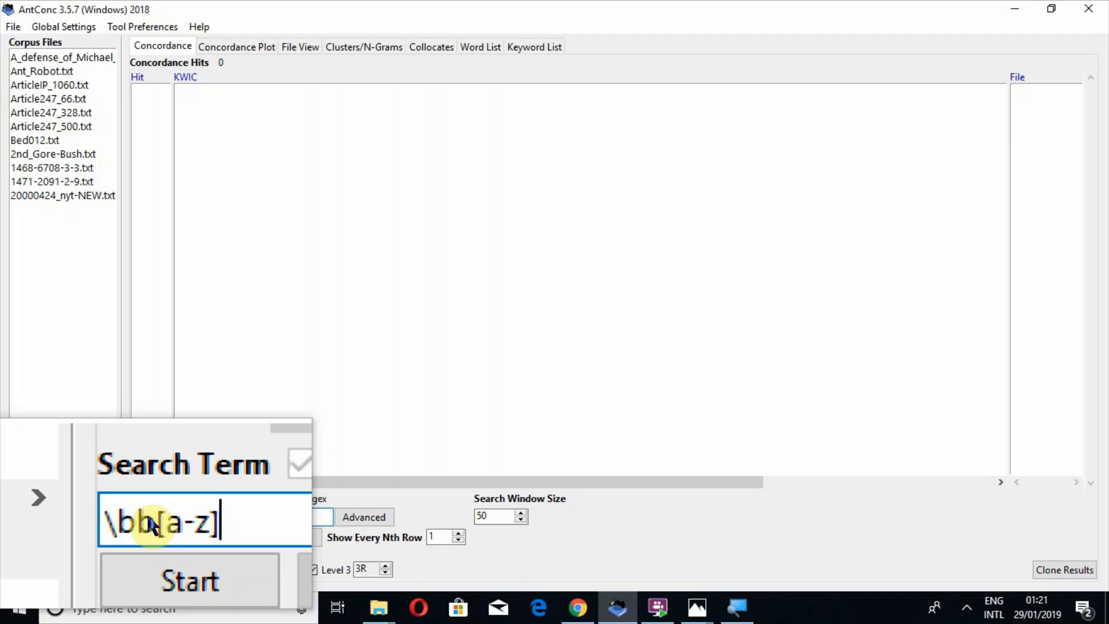
text(+?)
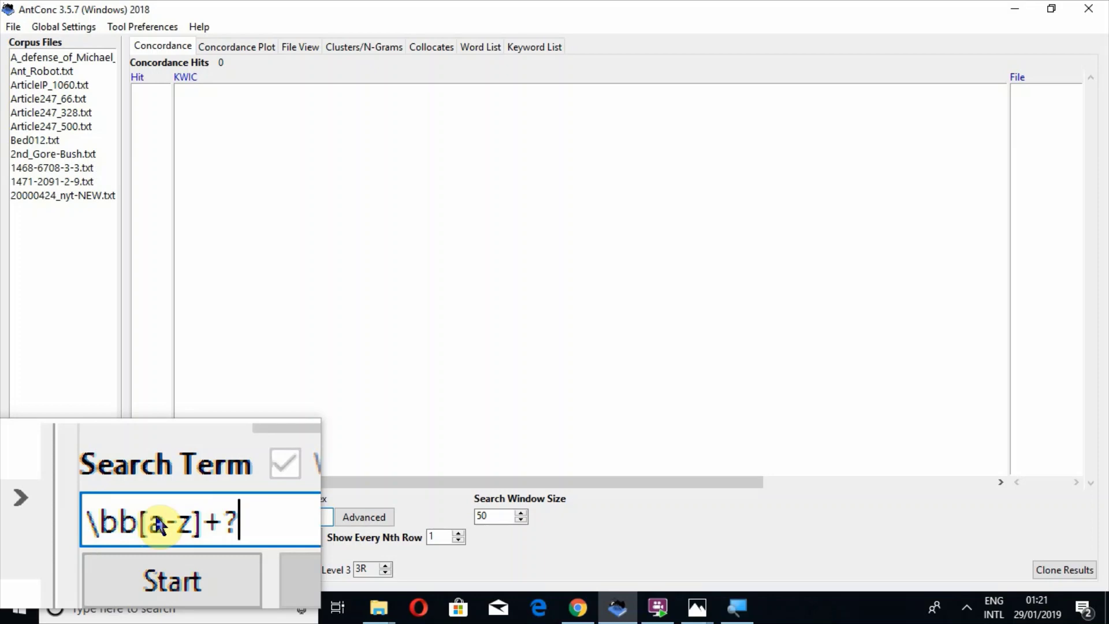
text(r)
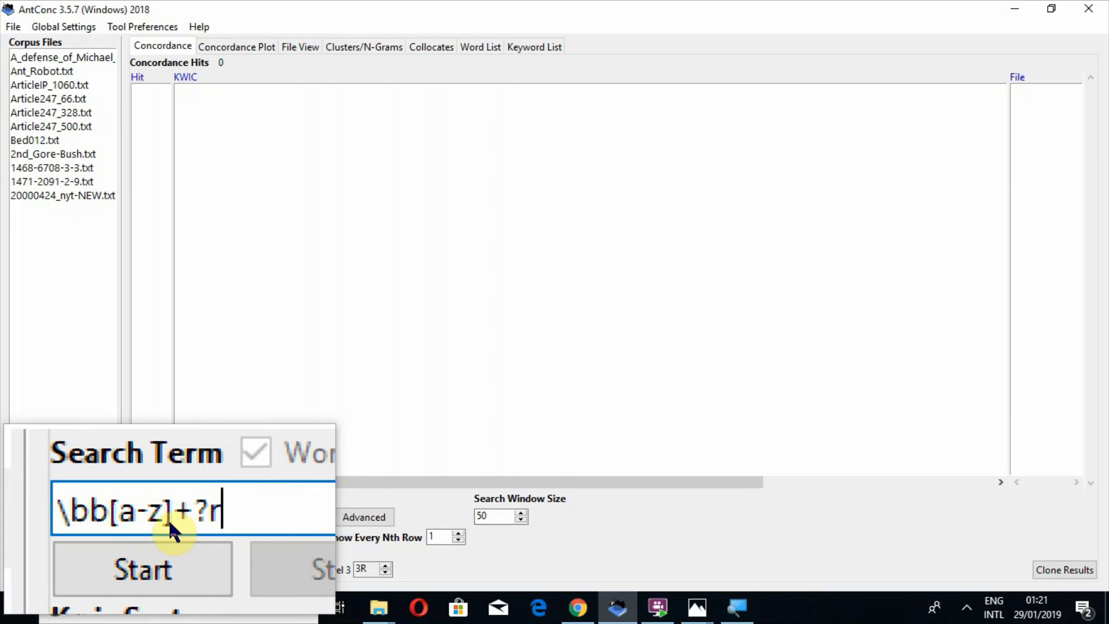
text(\b)
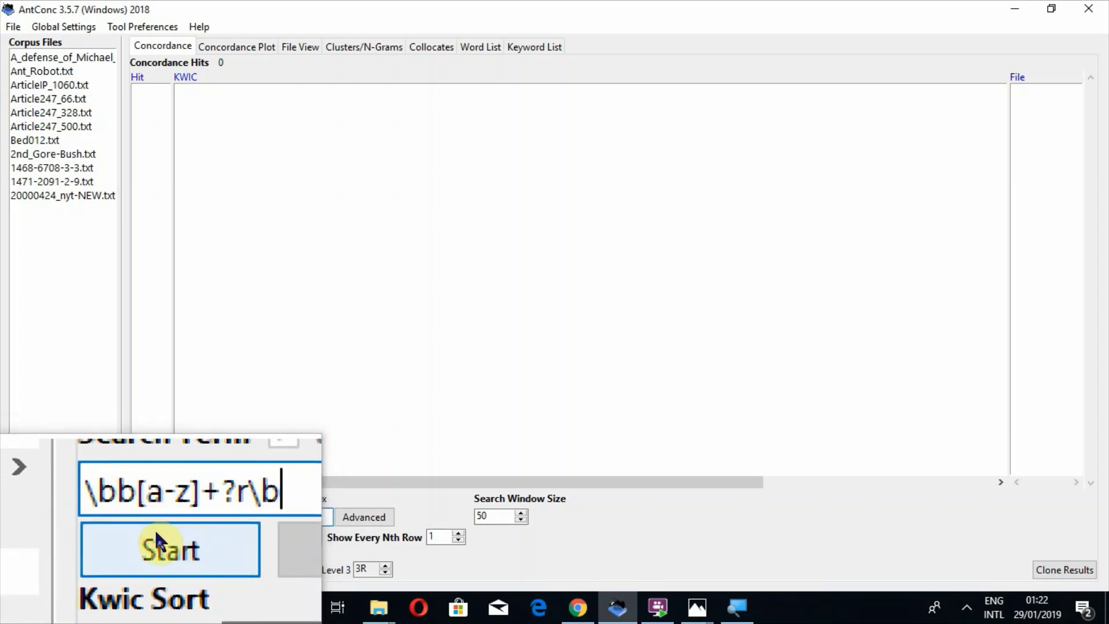
- Run the b-to-r search and scroll through its 49 hits like buffer and broker
click(156, 534)
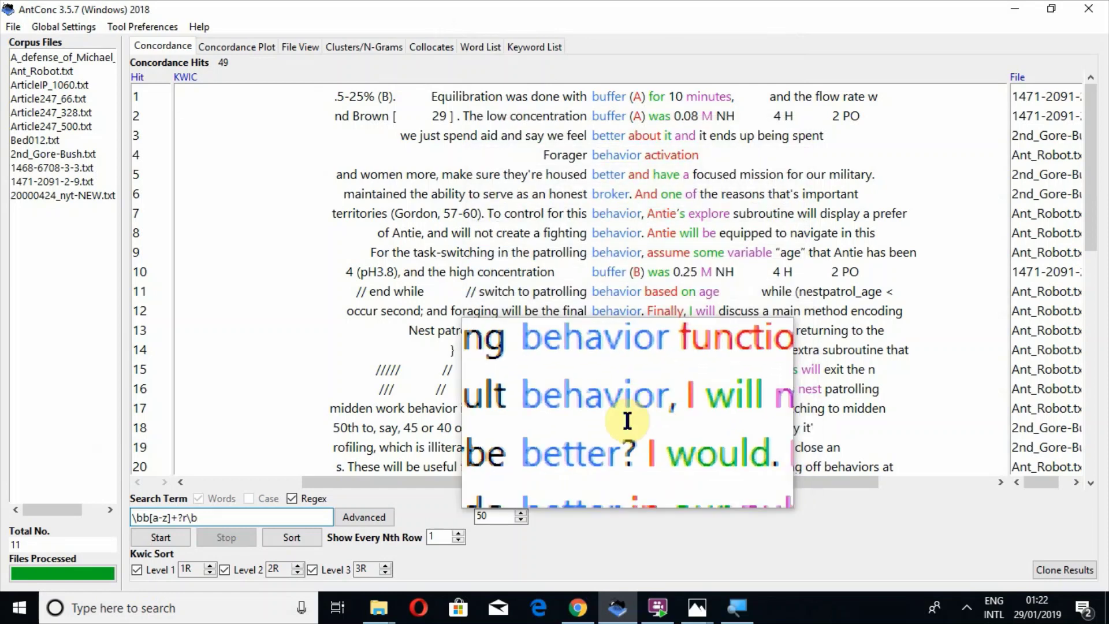
click(1087, 381)
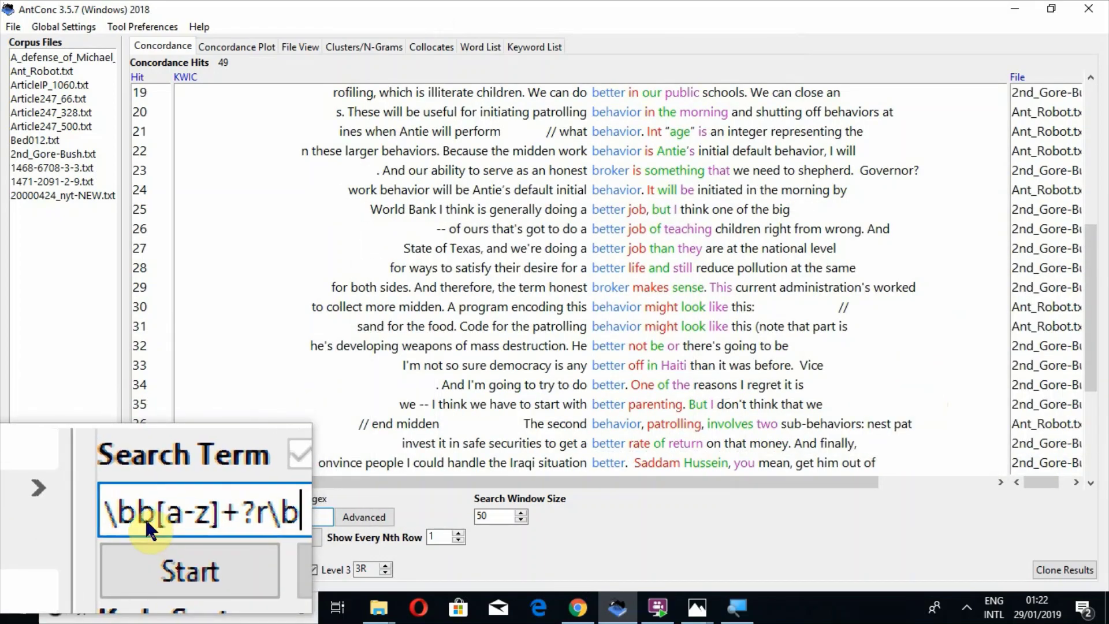
- Change the pattern to \bf[a-z]+?t\b by swapping b for f and r for t
key(Left)
key(Left)
key(Left)
key(BackSpace)
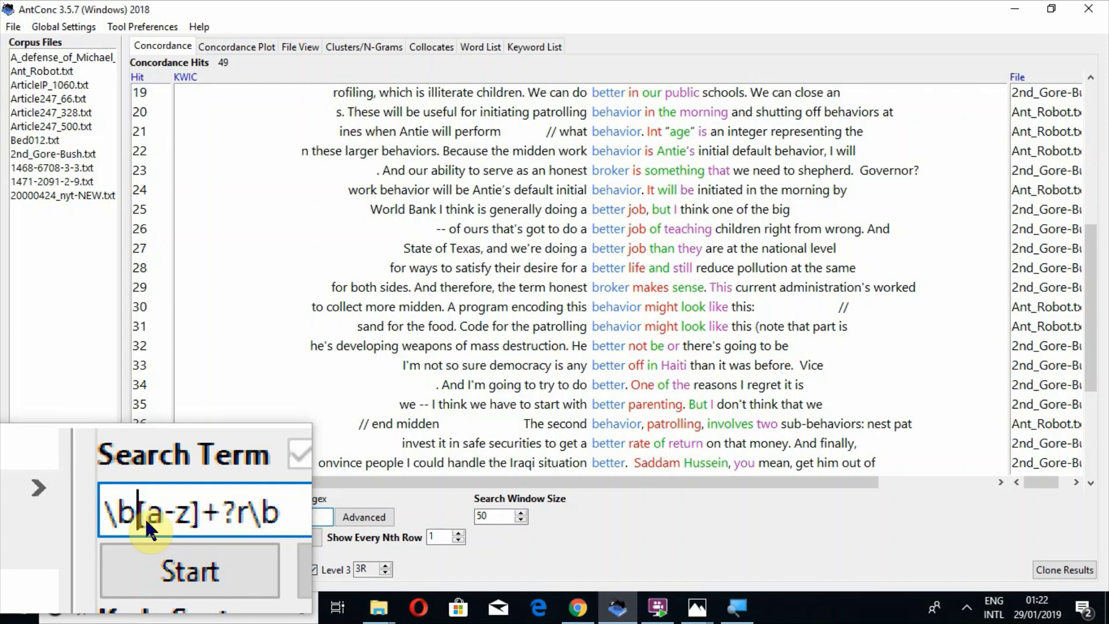
text(f)
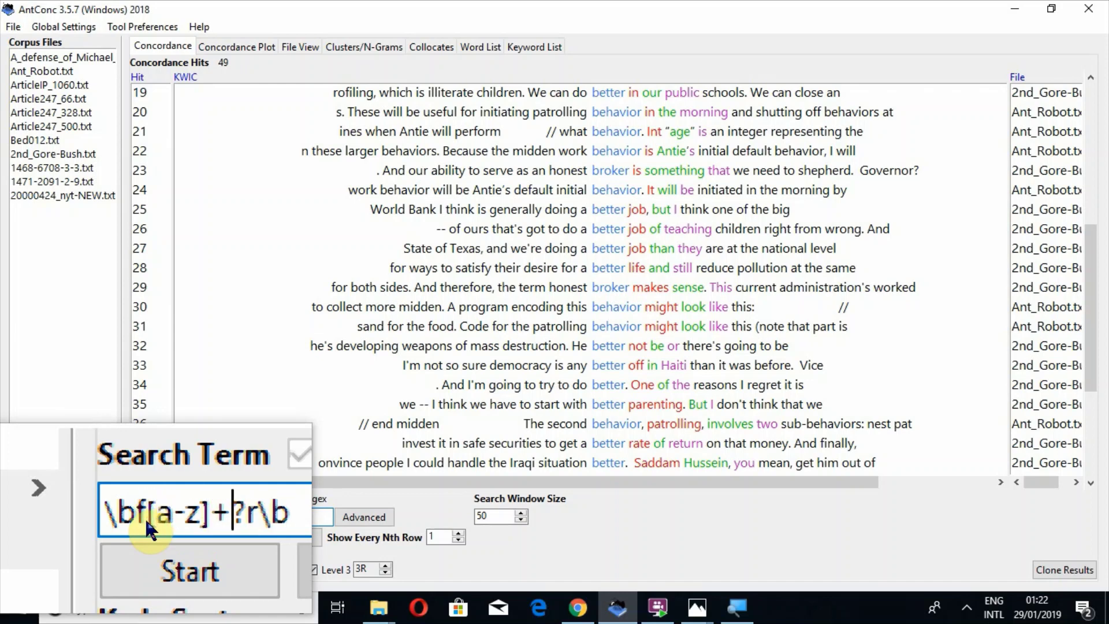
key(Right)
key(Right)
key(BackSpace)
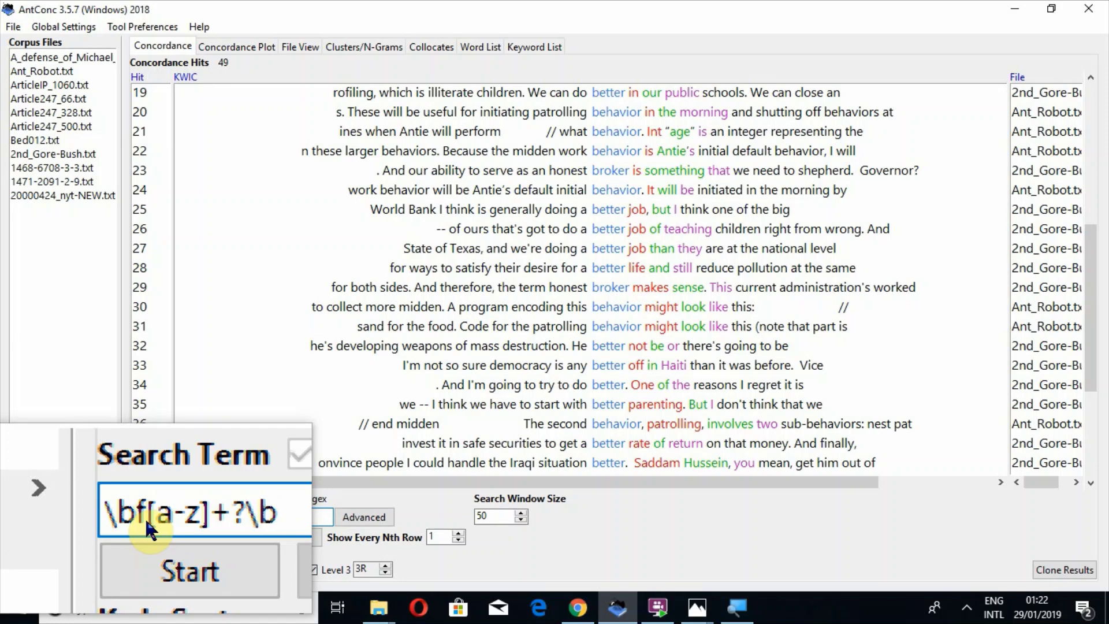
text(t)
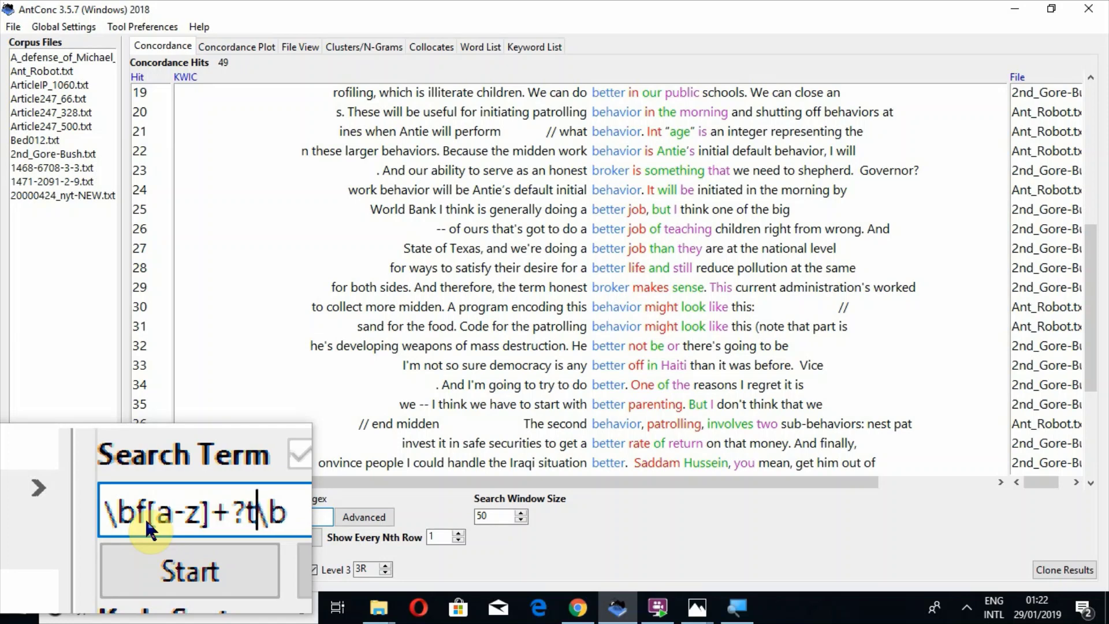
- Run the f-to-t search, getting 100 hits such as first, fight and fact
click(144, 536)
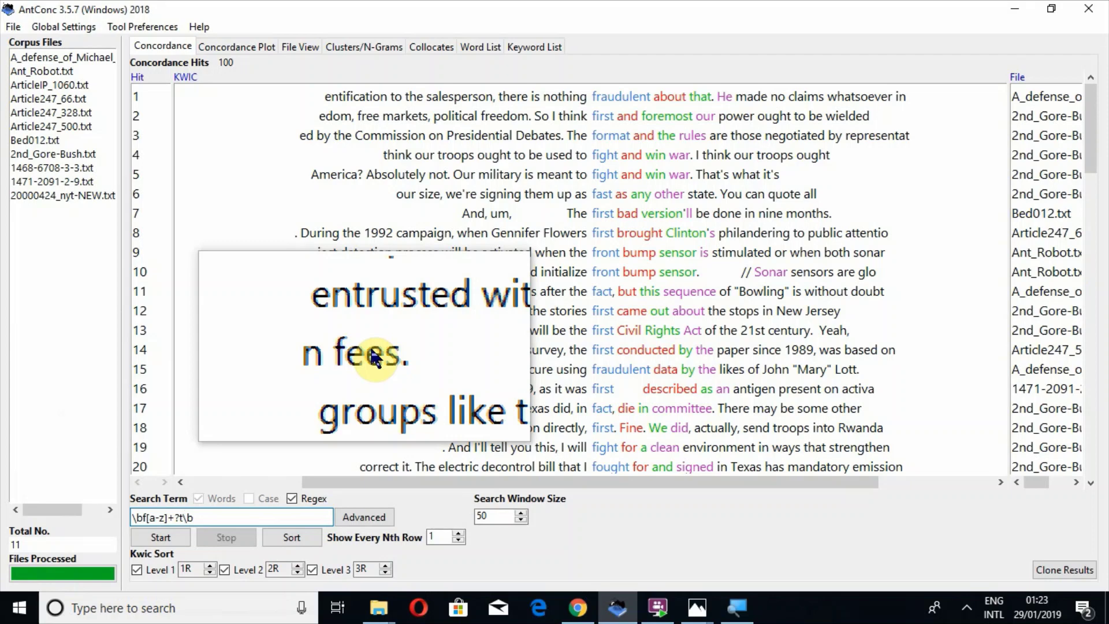
key(ctrl+shift)
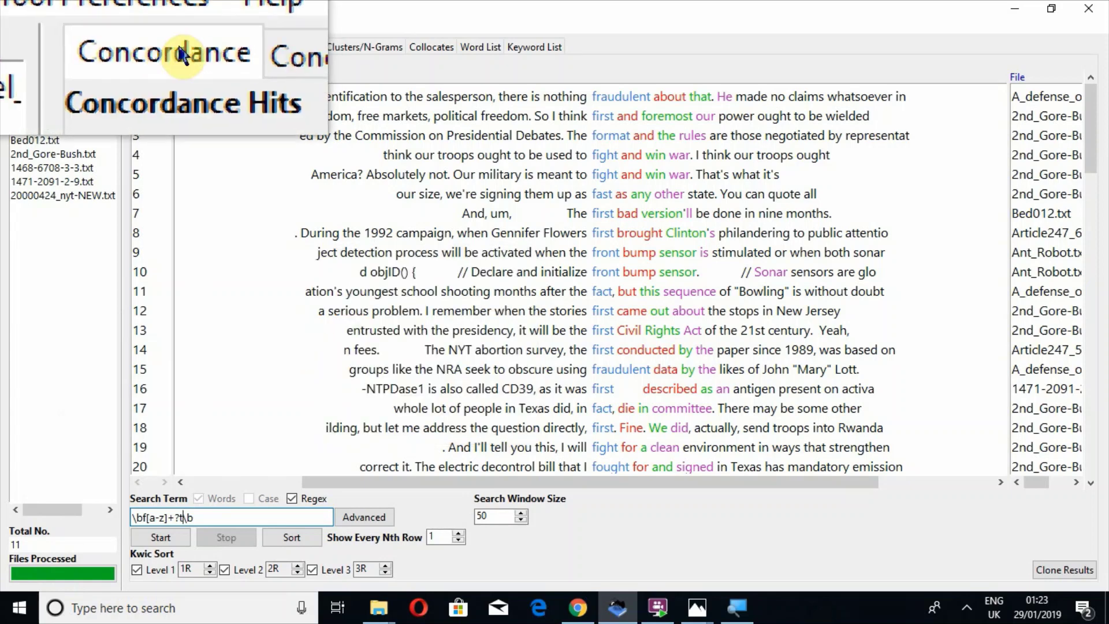
click(223, 46)
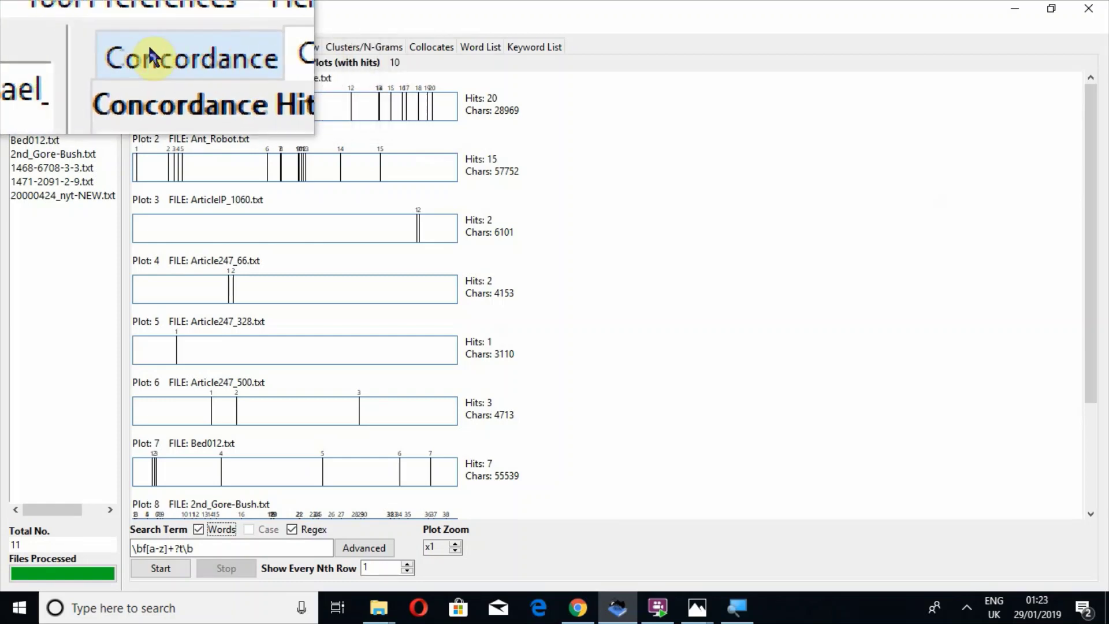
click(149, 46)
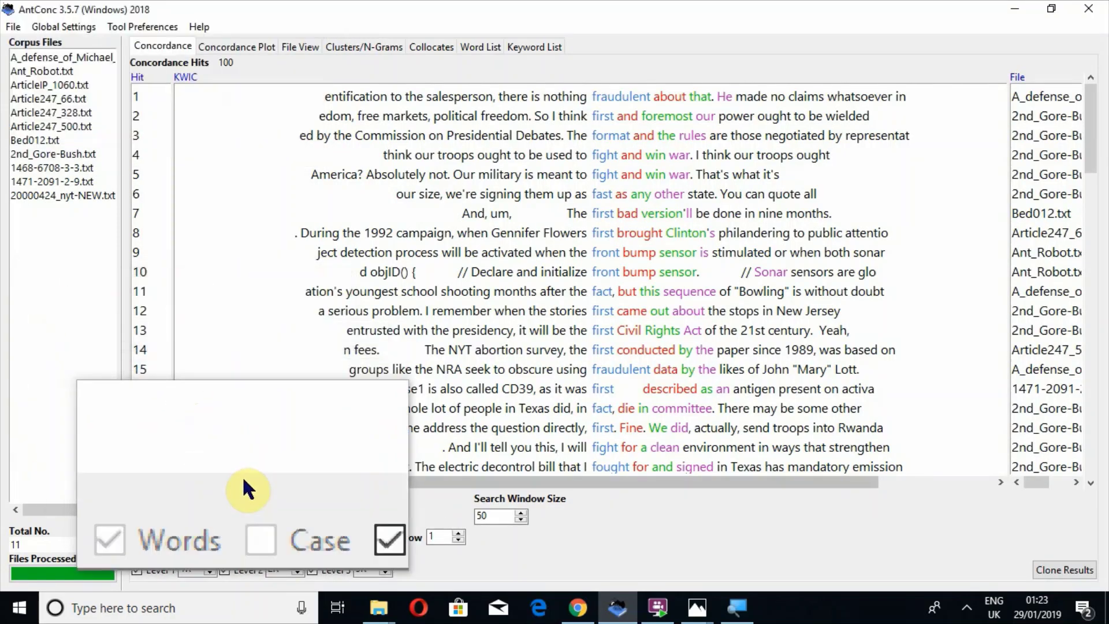